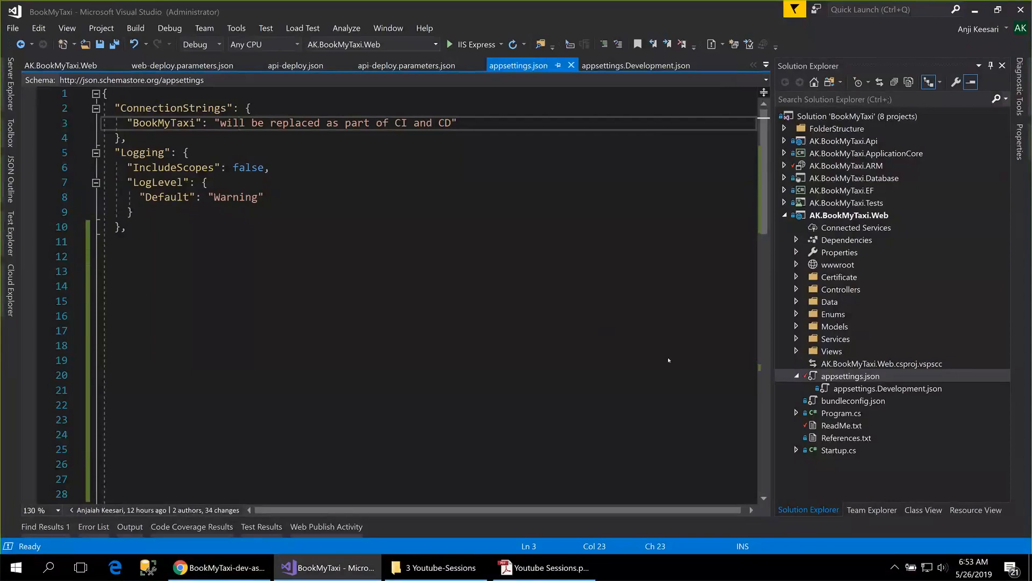
Compare the BookMyTaxi connection string in appsettings.Development.json with its placeholder value in appsettings.json
{"action": "left_click", "coordinate": [858, 389]}
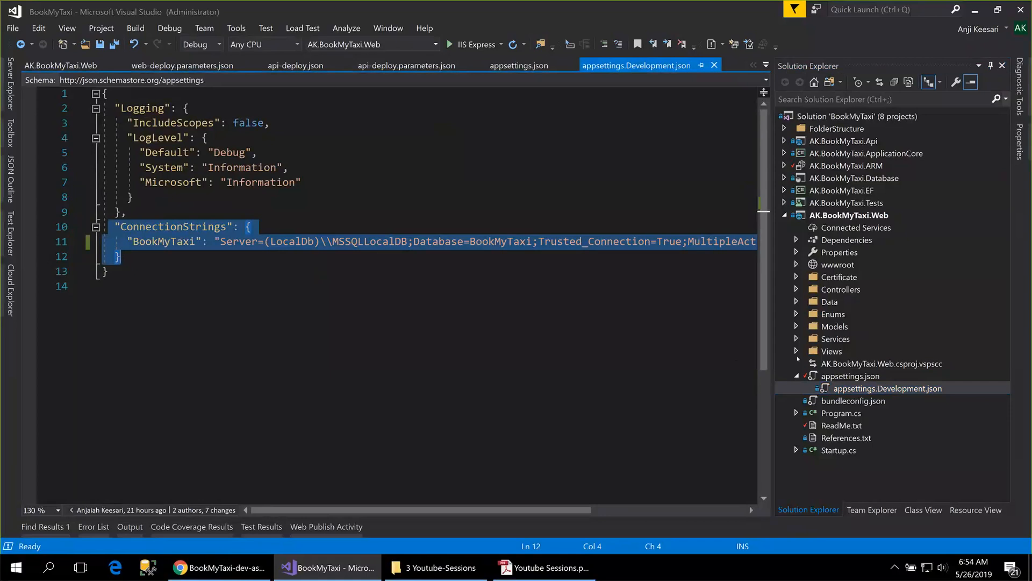
{"action": "left_click", "coordinate": [841, 376]}
{"action": "left_click", "coordinate": [848, 389]}
{"action": "left_click", "coordinate": [861, 376]}
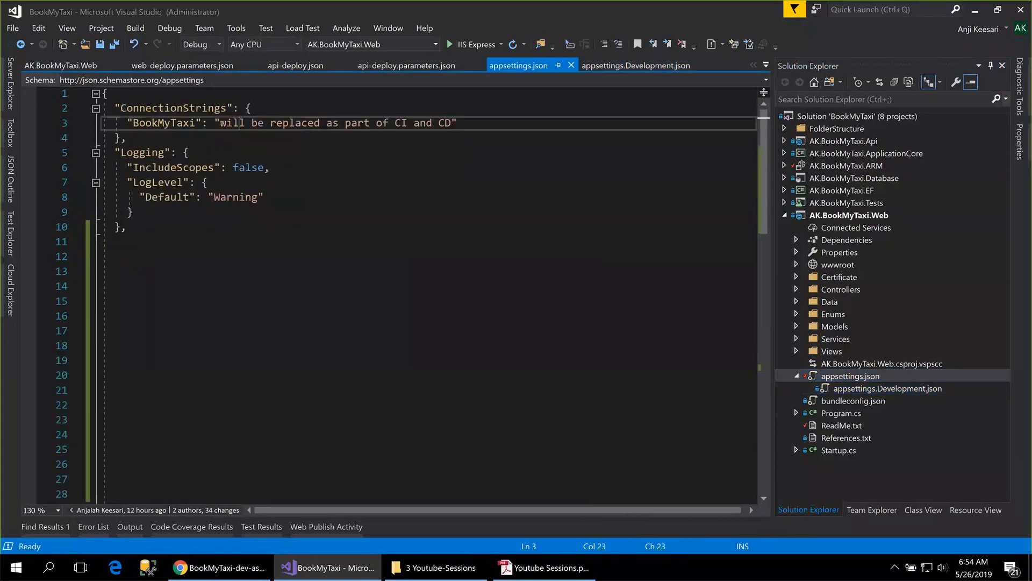
{"action": "left_click_drag", "start_coordinate": [240, 123], "coordinate": [451, 124]}
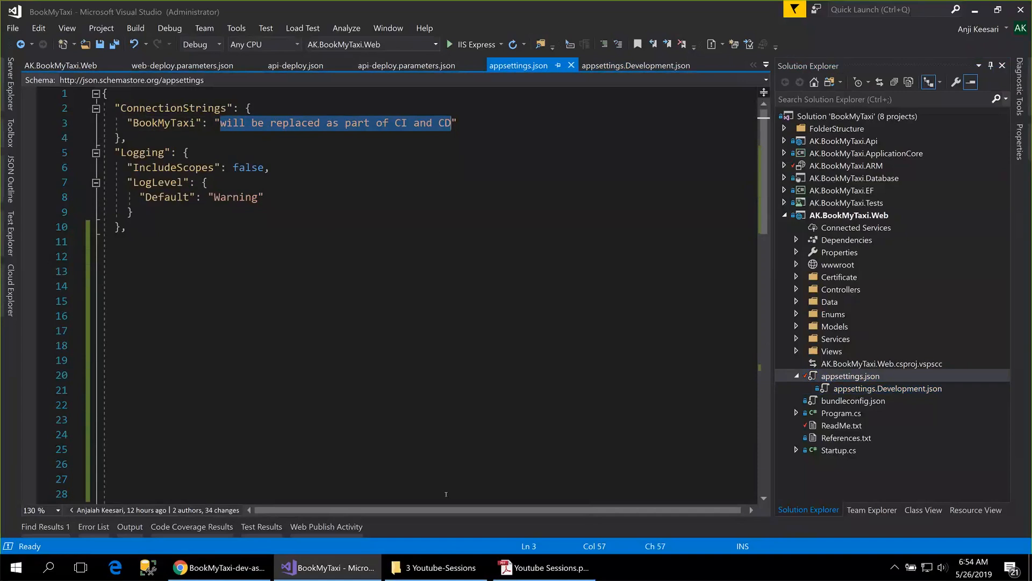
Review the contents list in Youtube Sessions.pdf in Adobe Reader and return to the solution in Visual Studio
{"action": "left_click", "coordinate": [531, 575]}
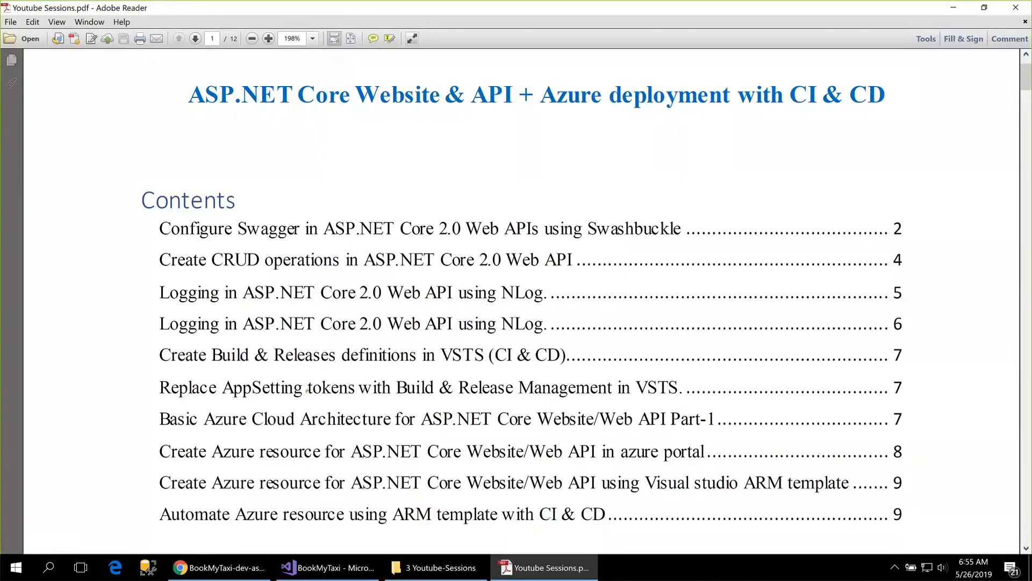
{"action": "left_click", "coordinate": [237, 572]}
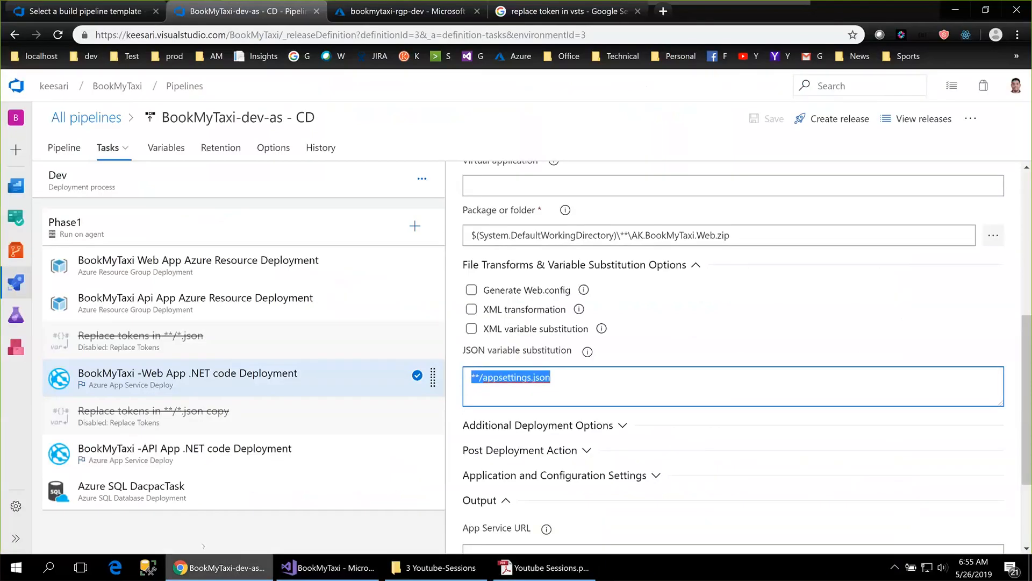
{"action": "left_click", "coordinate": [309, 563]}
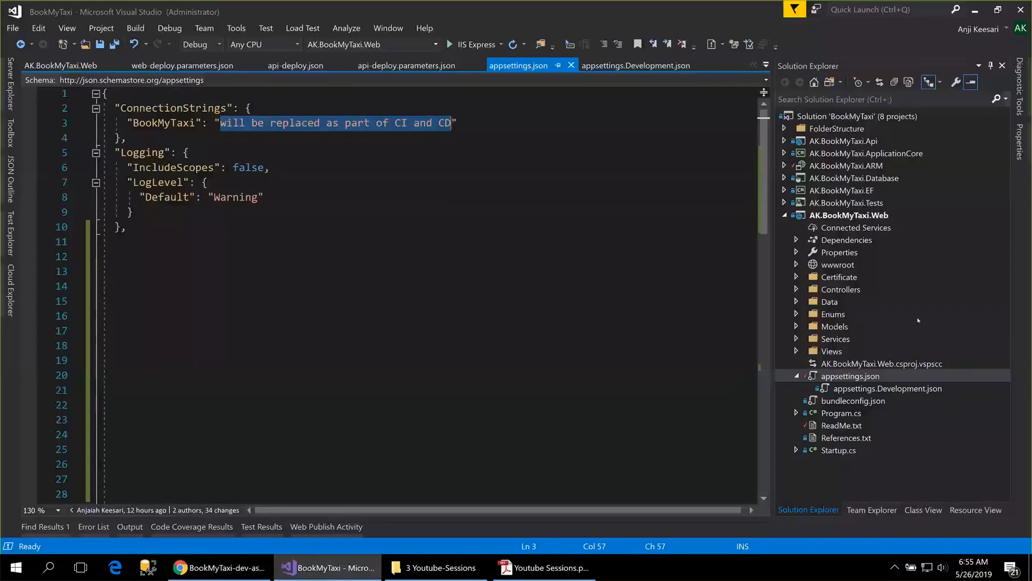
Examine the ConnectionStrings section and its BookMyTaxi key in the web project's appsettings.json
{"action": "double_click", "coordinate": [858, 378]}
{"action": "double_click", "coordinate": [149, 122]}
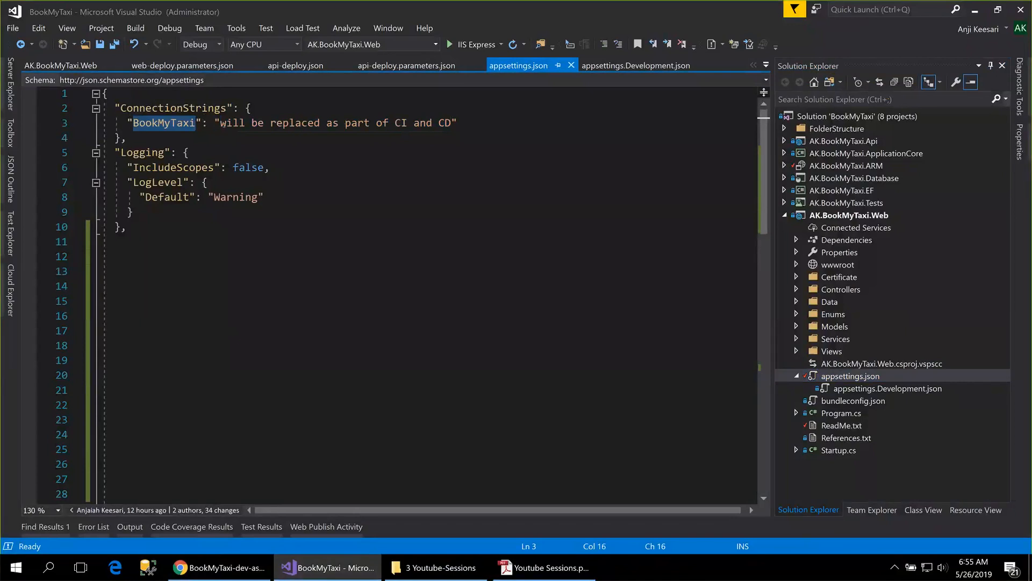
{"action": "double_click", "coordinate": [175, 107]}
{"action": "double_click", "coordinate": [174, 124]}
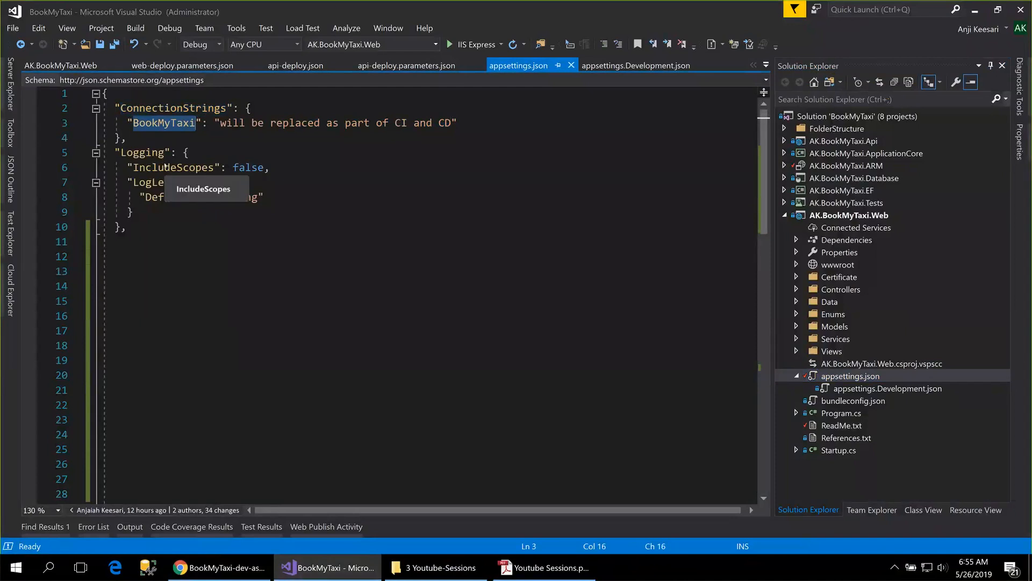
Switch to Azure DevOps in Chrome and open the BookMyTaxi-dev-as - CD release pipeline for editing
{"action": "left_click", "coordinate": [228, 567]}
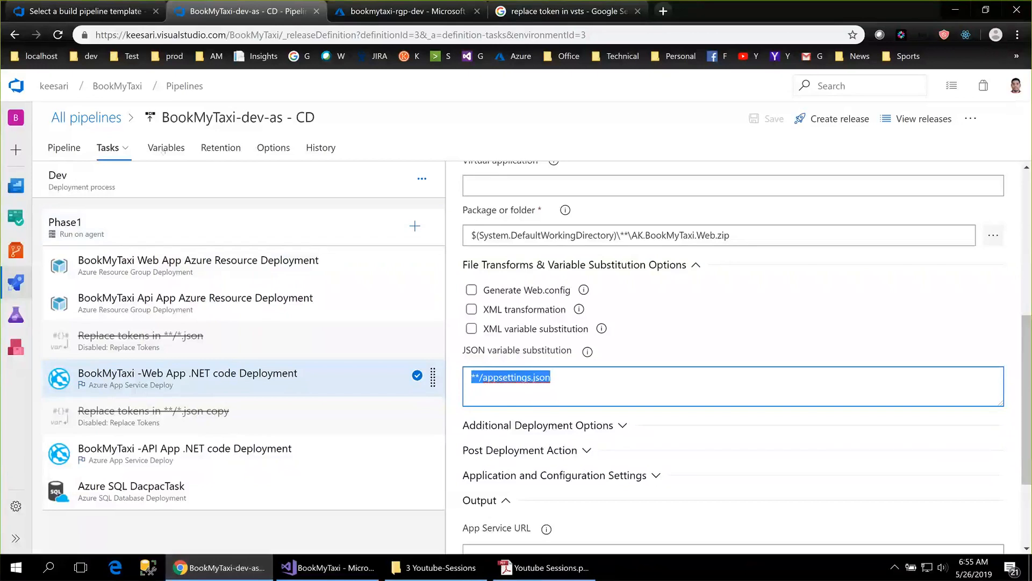
{"action": "mouse_move", "coordinate": [11, 263]}
{"action": "mouse_move", "coordinate": [15, 281]}
{"action": "left_click", "coordinate": [75, 327]}
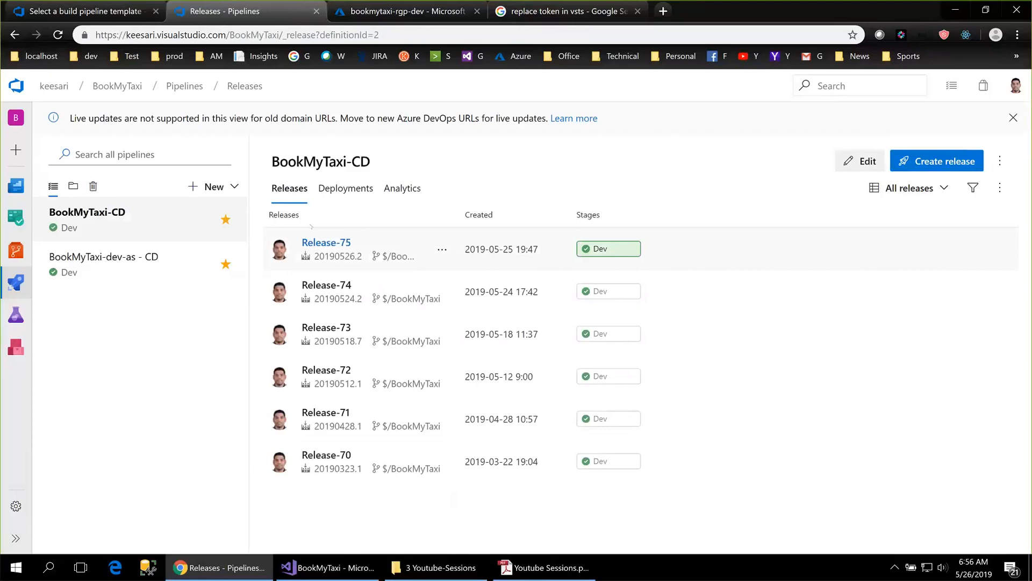
{"action": "left_click", "coordinate": [102, 258]}
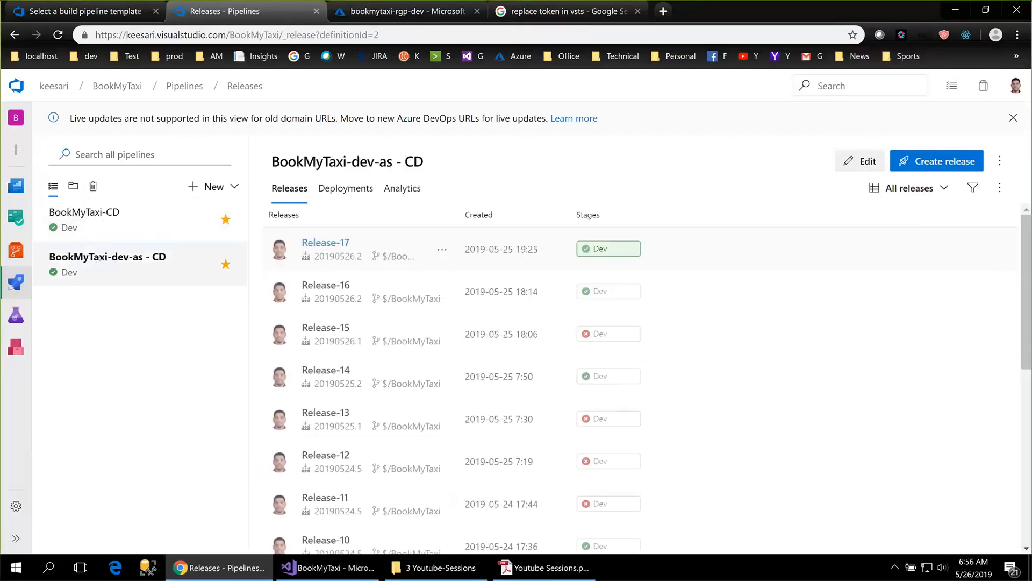
{"action": "left_click", "coordinate": [846, 170]}
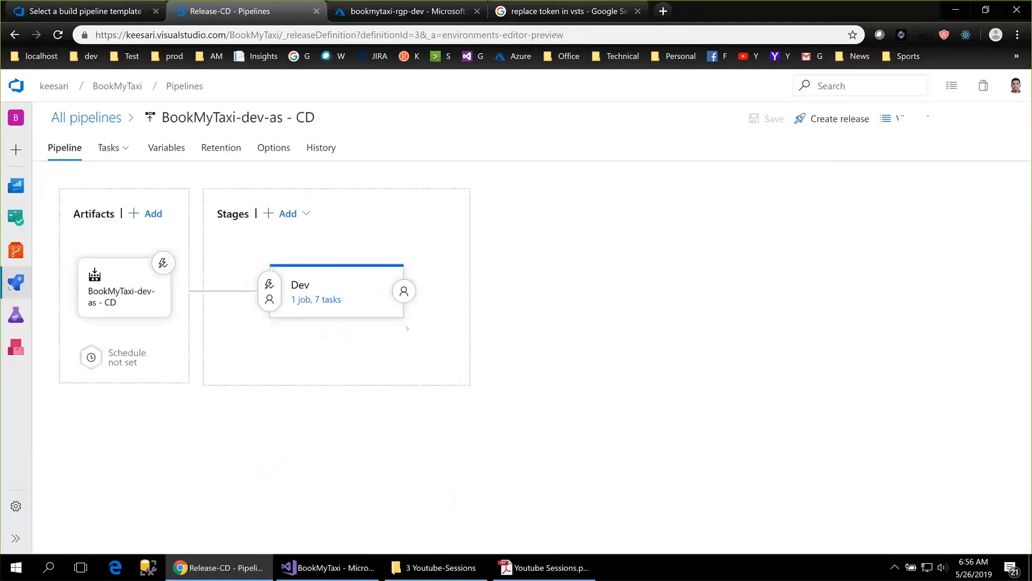
{"action": "mouse_move", "coordinate": [325, 299]}
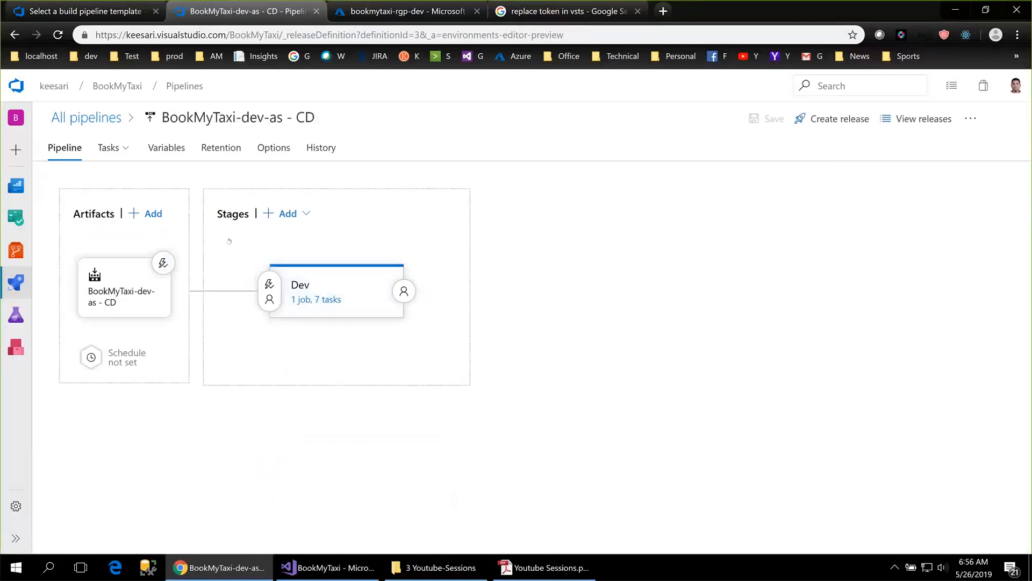
Open the release pipeline's variables and inspect the value field of ConnectionStrings.BookMyTaxi
{"action": "left_click", "coordinate": [110, 148]}
{"action": "left_click", "coordinate": [166, 147]}
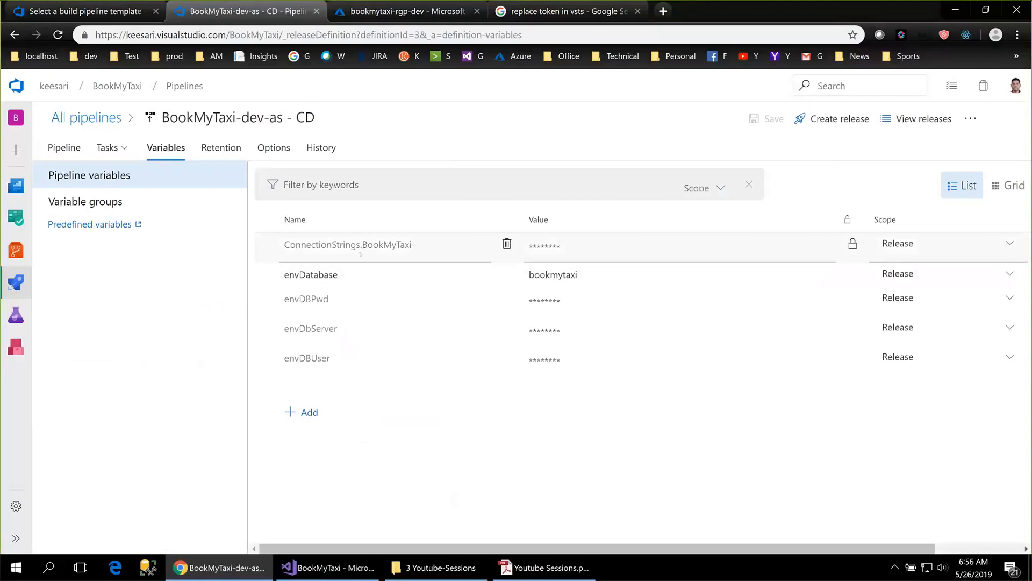
{"action": "left_click", "coordinate": [552, 244]}
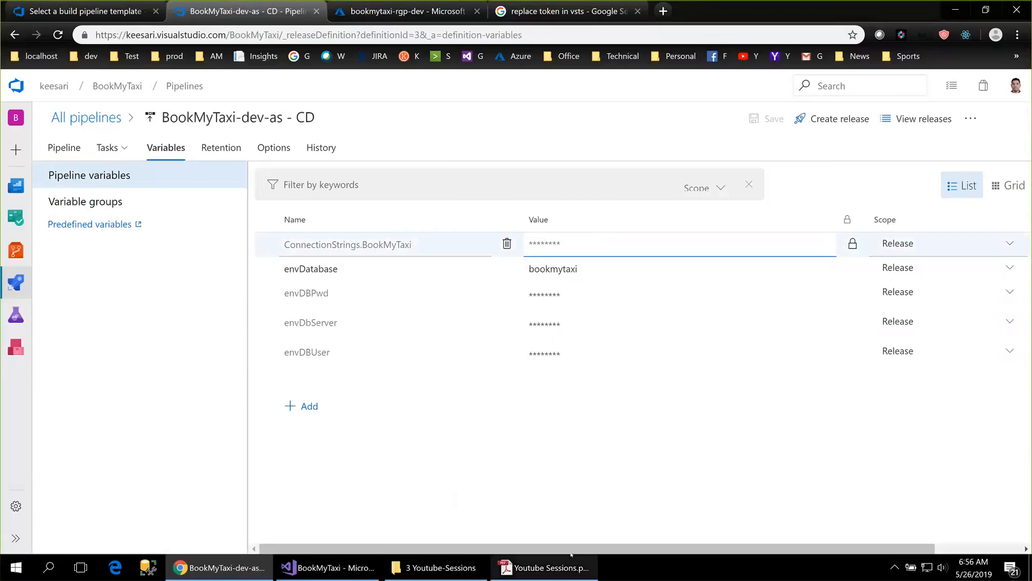
Switch to Visual Studio and highlight the BookMyTaxi connection string value in appsettings.Development.json
{"action": "left_click", "coordinate": [324, 568]}
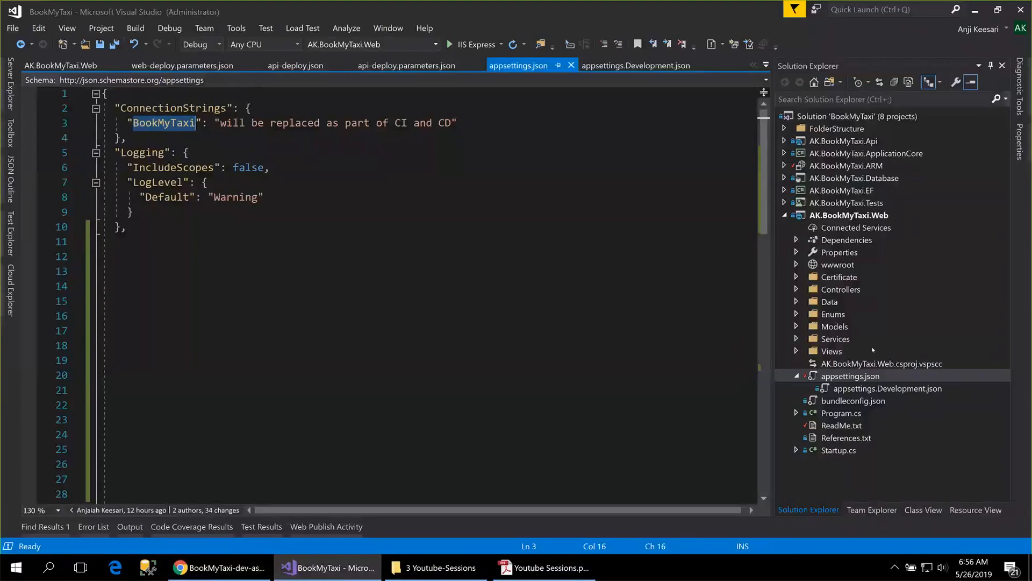
{"action": "double_click", "coordinate": [881, 388]}
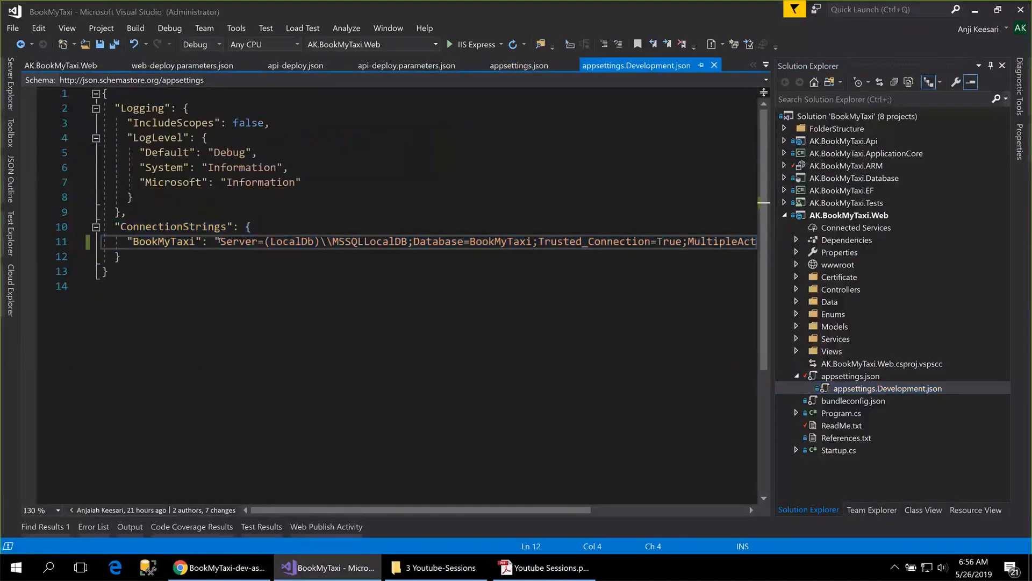
{"action": "left_click_drag", "start_coordinate": [218, 241], "coordinate": [745, 241]}
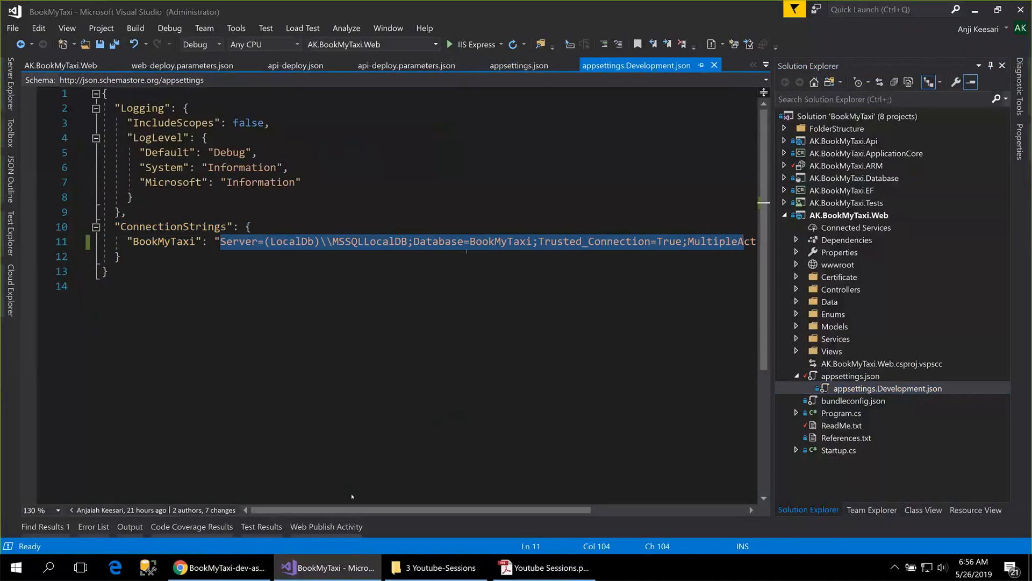
Return to the release pipeline in Chrome and examine the JSON variable substitution setting of the BookMyTaxi -Web App .NET code Deployment task
{"action": "mouse_move", "coordinate": [243, 571]}
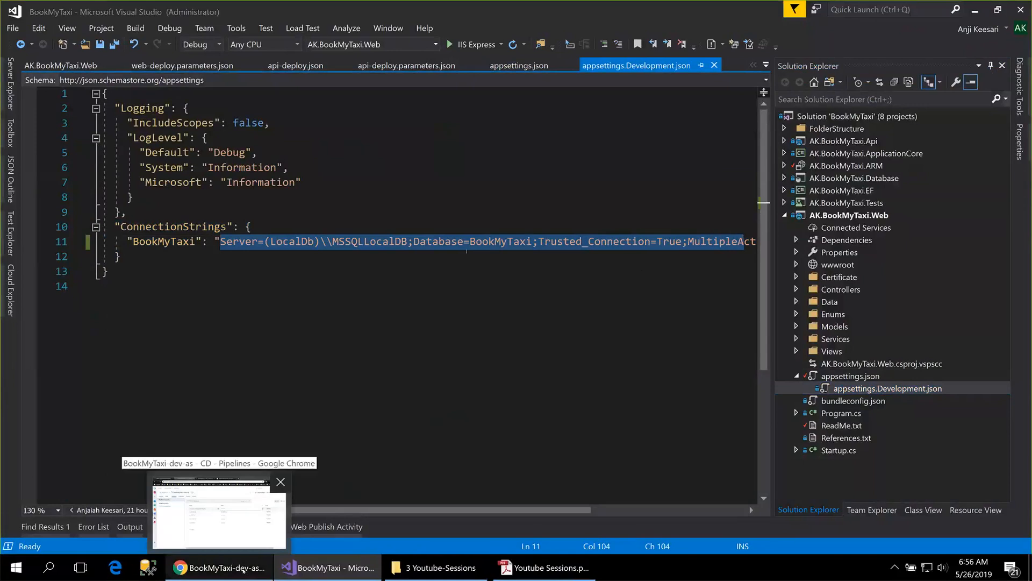
{"action": "left_click", "coordinate": [218, 513]}
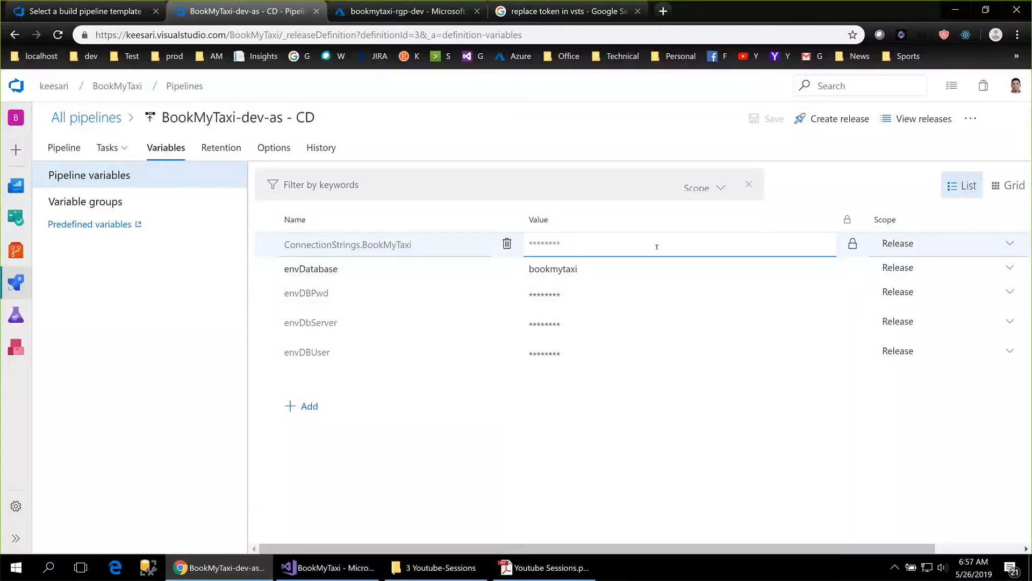
{"action": "left_click", "coordinate": [115, 147]}
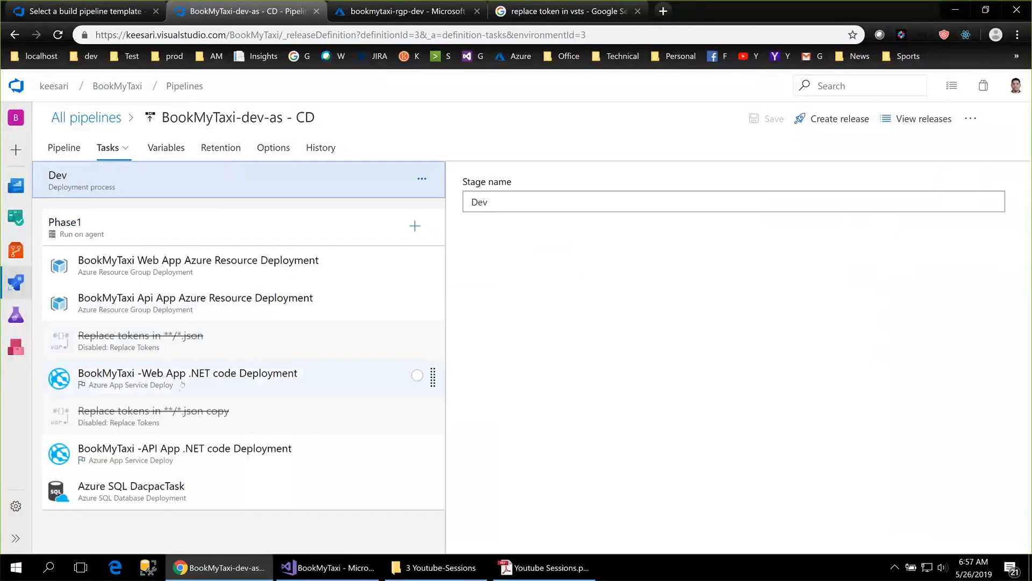
{"action": "left_click", "coordinate": [146, 383]}
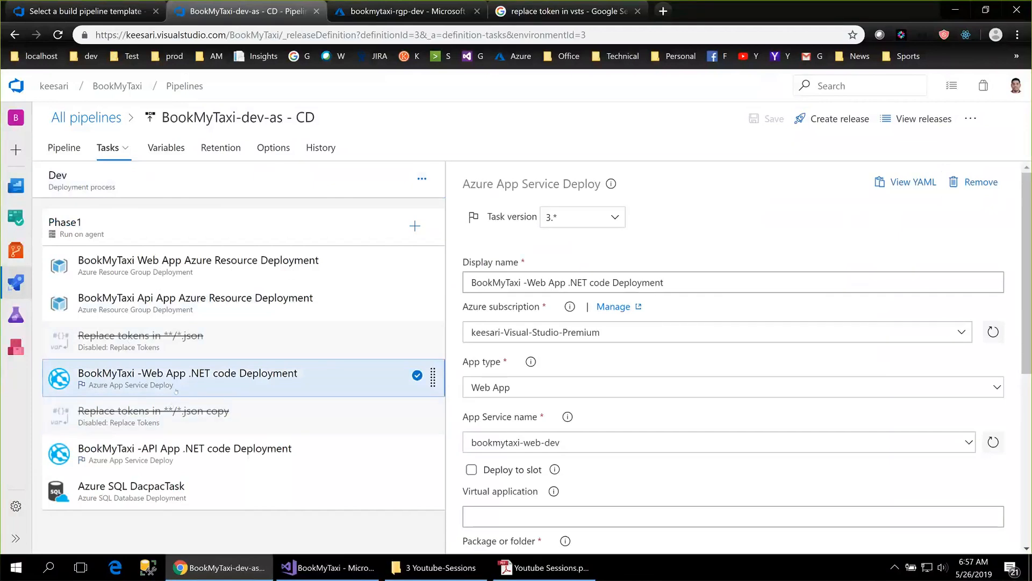
{"action": "scroll", "coordinate": [538, 425], "scroll_direction": "down", "scroll_amount": 1}
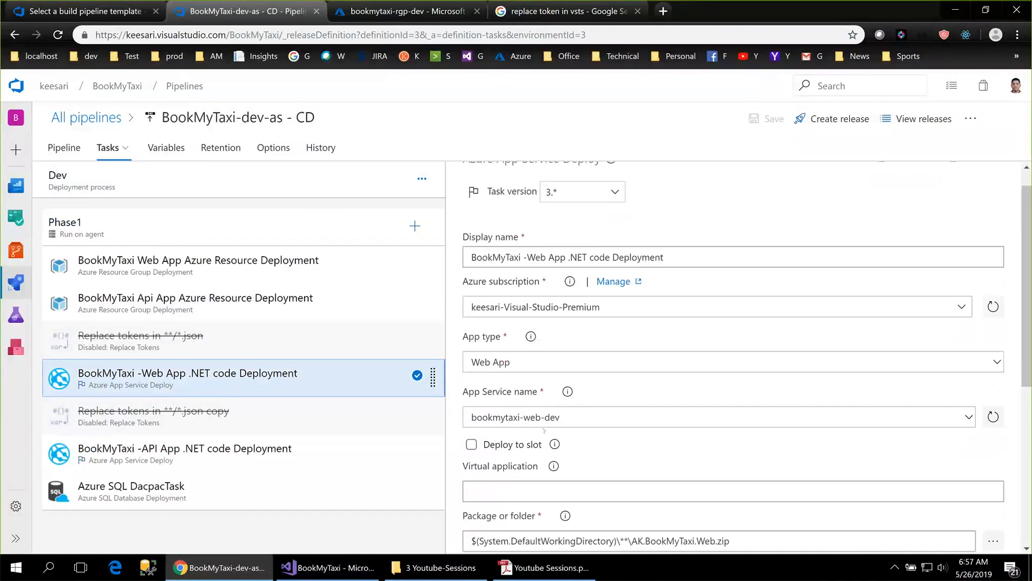
{"action": "scroll", "coordinate": [545, 431], "scroll_direction": "down", "scroll_amount": 5}
{"action": "left_click", "coordinate": [538, 265]}
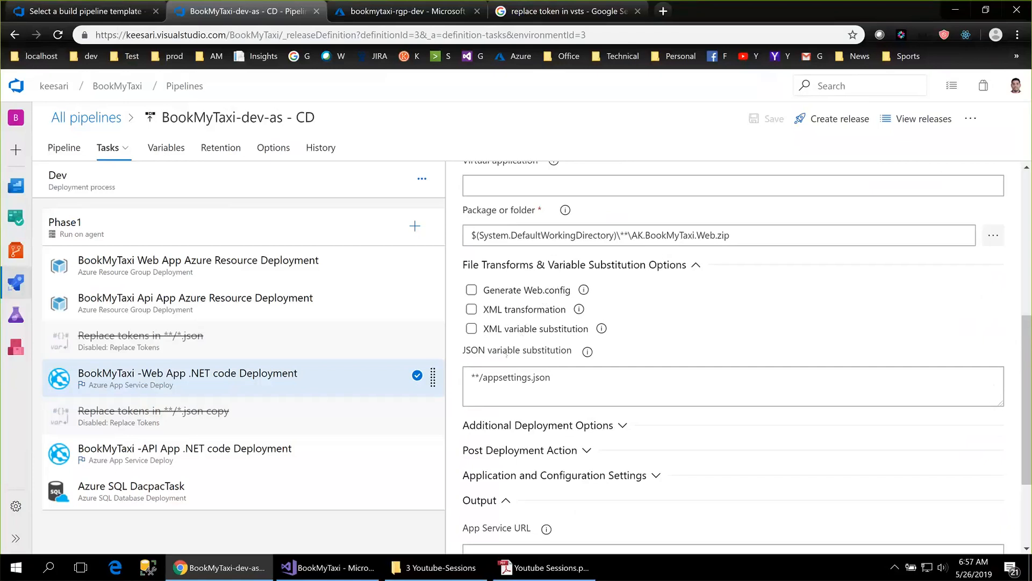
{"action": "left_click", "coordinate": [554, 377]}
{"action": "left_click_drag", "start_coordinate": [476, 376], "coordinate": [551, 376]}
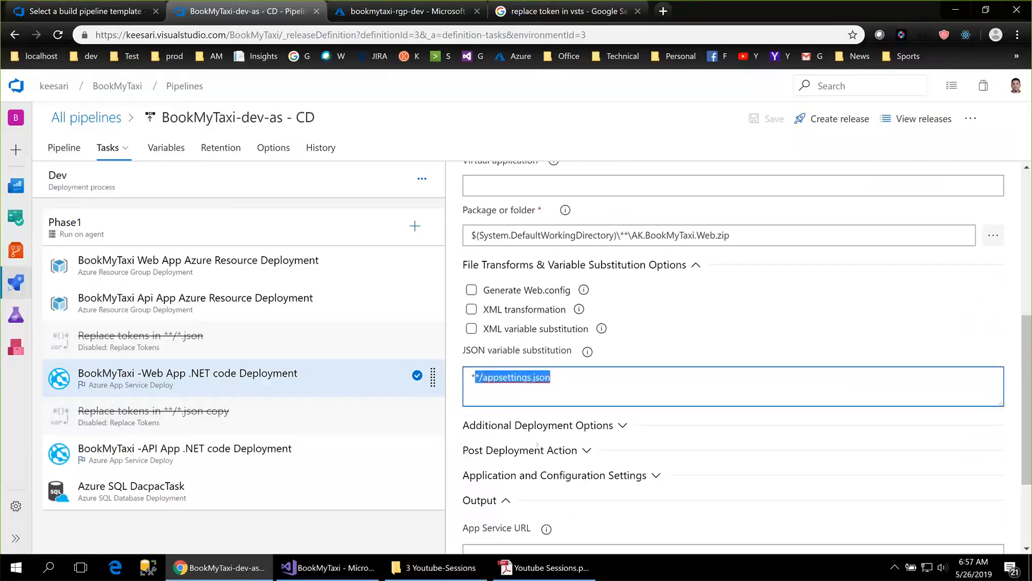
{"action": "key", "text": "ctrl+a"}
Compare the release pipeline variables with the Default key under Logging and LogLevel in appsettings.Development.json in Visual Studio
{"action": "left_click", "coordinate": [166, 148]}
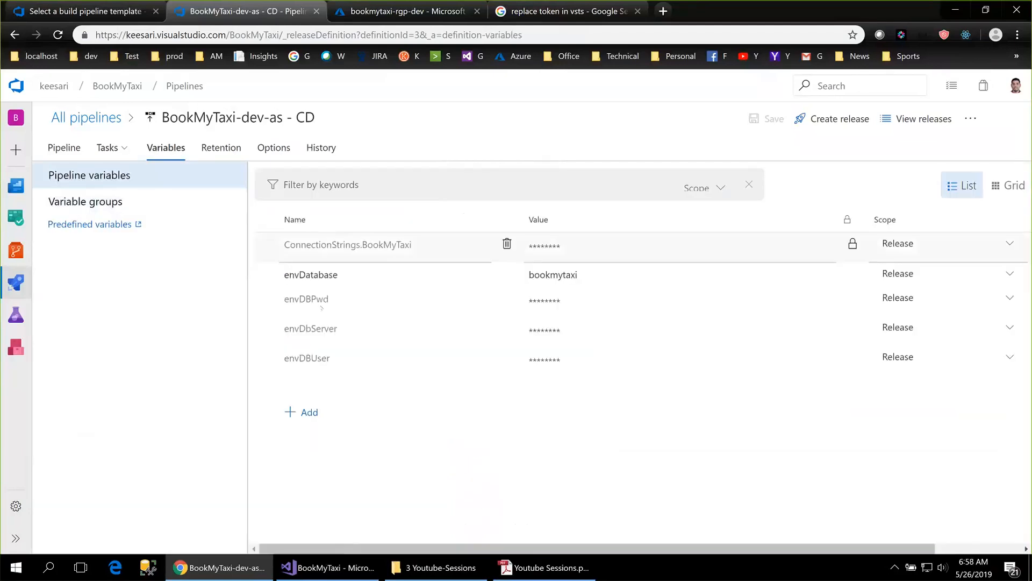
{"action": "left_click", "coordinate": [331, 572]}
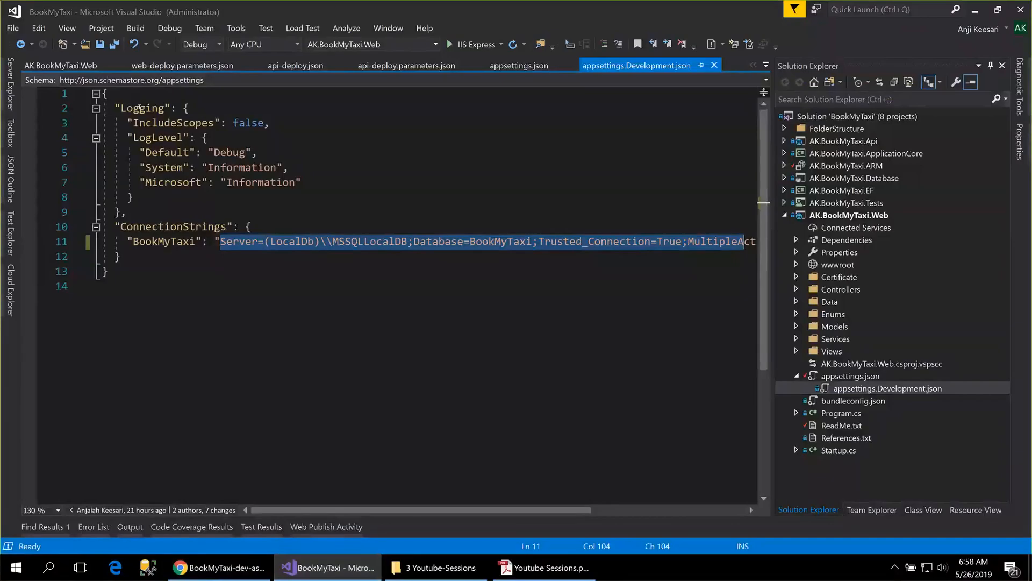
{"action": "double_click", "coordinate": [167, 152]}
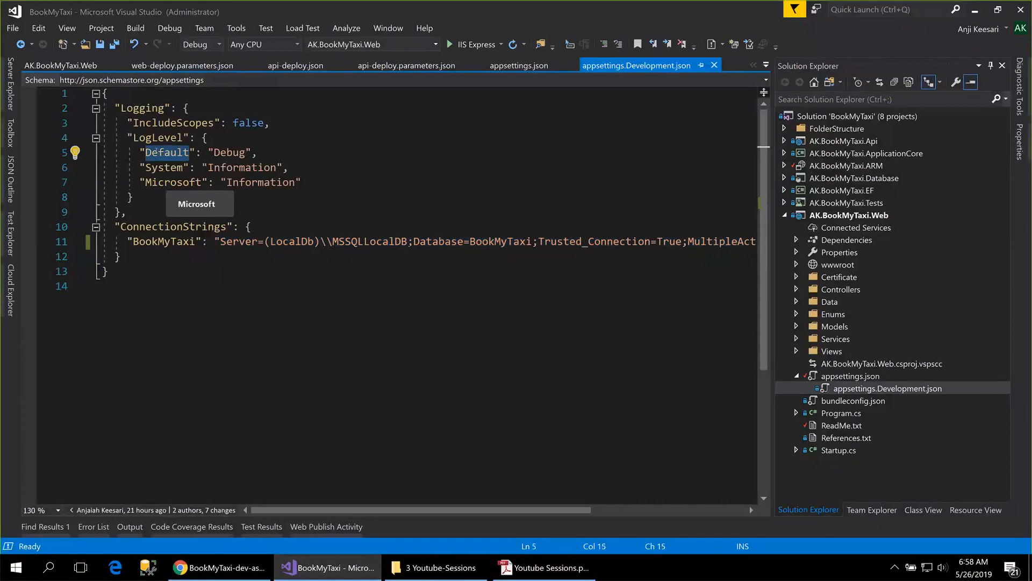
{"action": "double_click", "coordinate": [143, 108]}
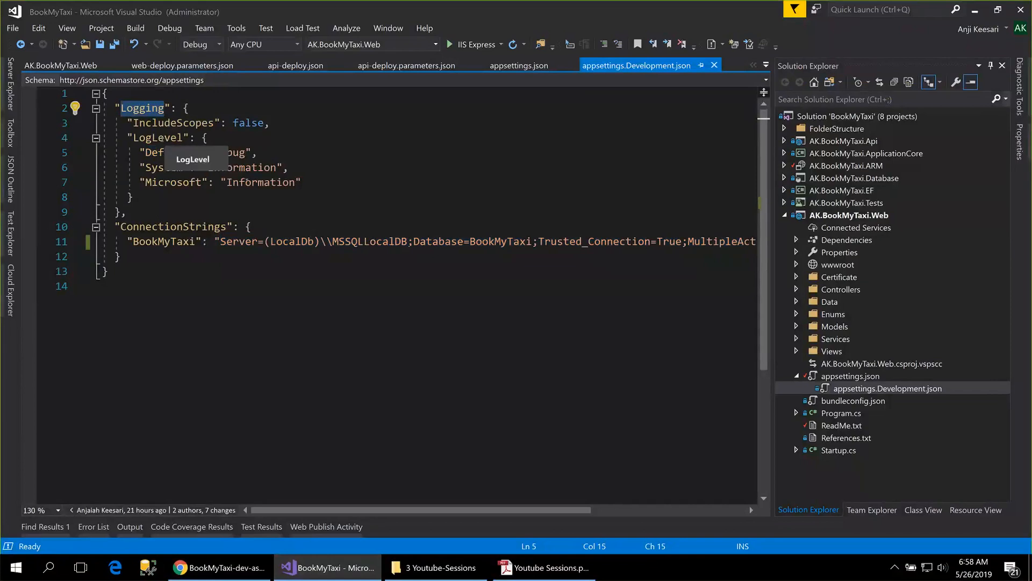
{"action": "double_click", "coordinate": [162, 139]}
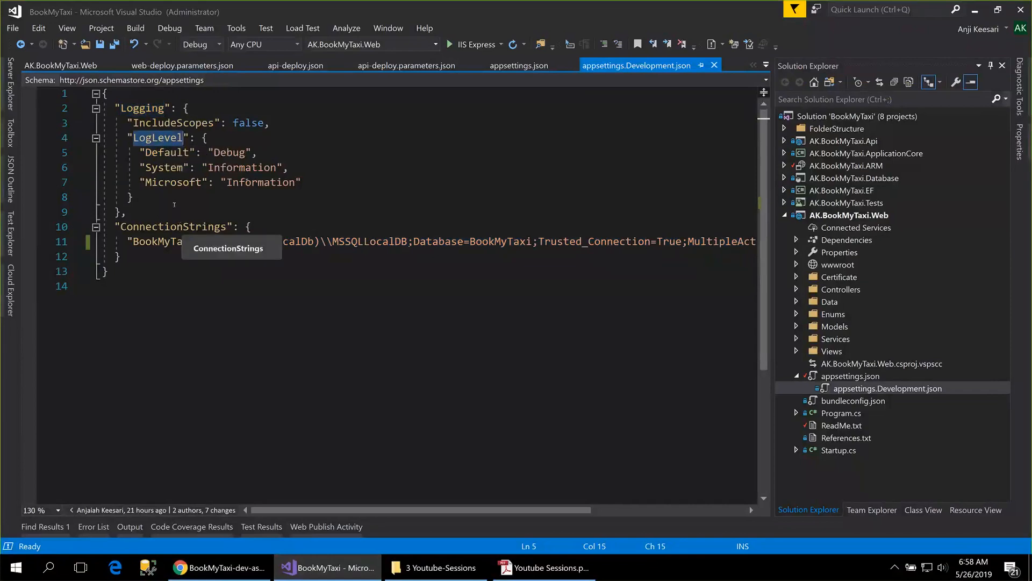
{"action": "double_click", "coordinate": [167, 152]}
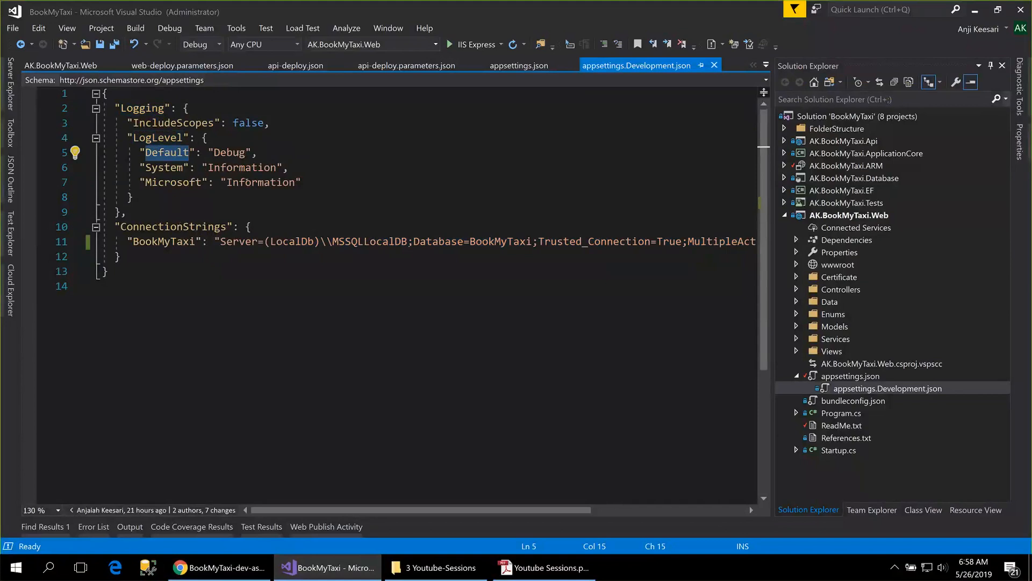
{"action": "double_click", "coordinate": [229, 153]}
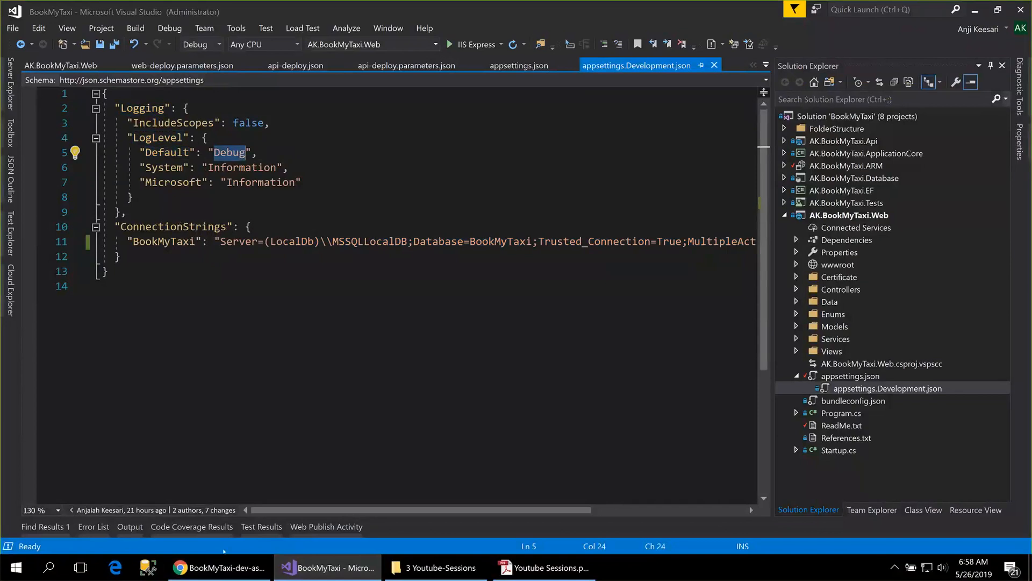
{"action": "left_click", "coordinate": [221, 571]}
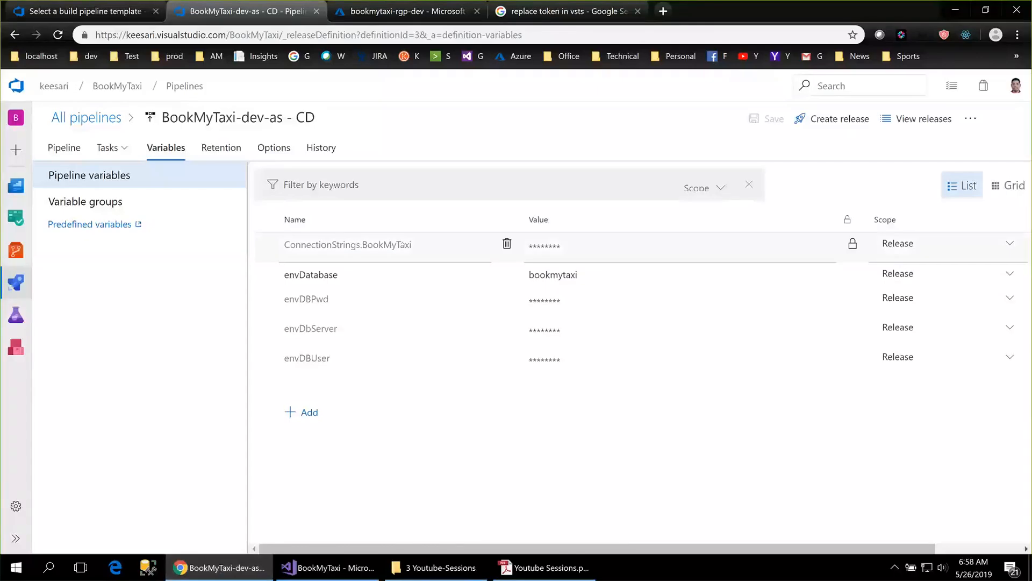